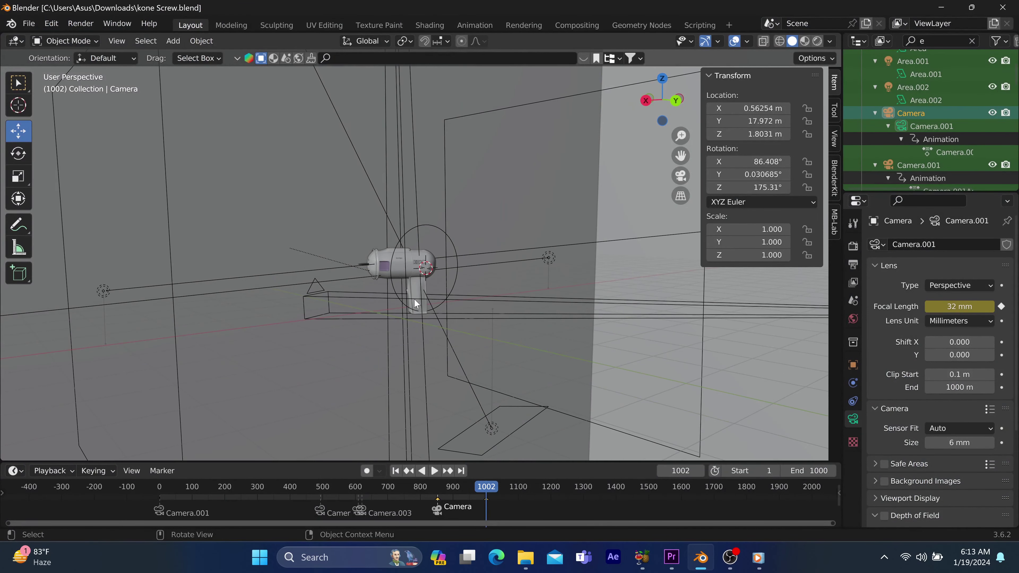
Zoom, pan and orbit the viewport to survey the hair-dryer scene with its cameras and lights
{"action": "mouse_move", "coordinate": [426, 313]}
{"action": "middle_mouse_down", "text": "shift"}
{"action": "mouse_move", "coordinate": [438, 318]}
{"action": "mouse_move", "coordinate": [425, 319]}
{"action": "middle_mouse_up", "text": "shift"}
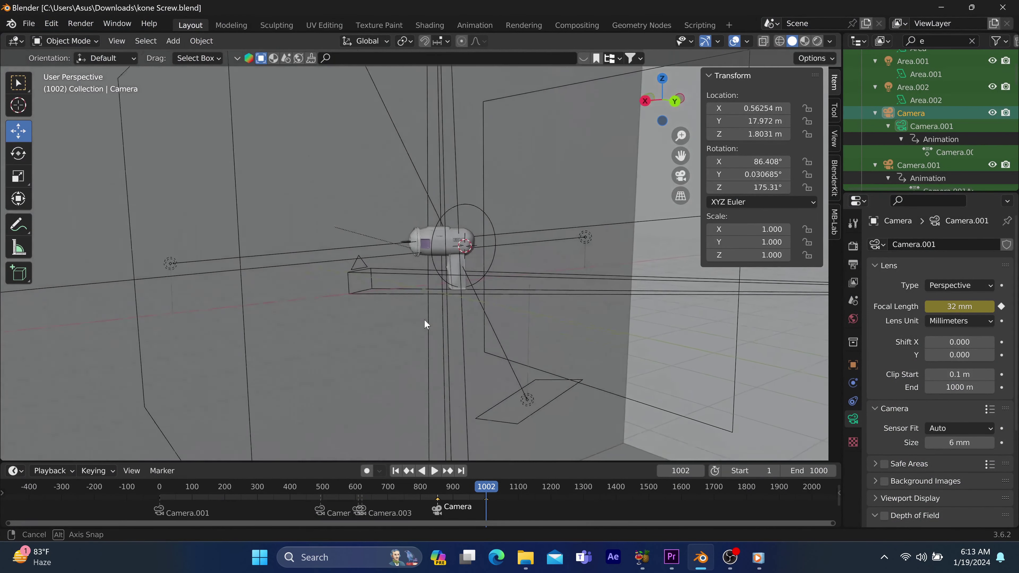
{"action": "scroll", "coordinate": [438, 298], "scroll_direction": "down", "scroll_amount": 4}
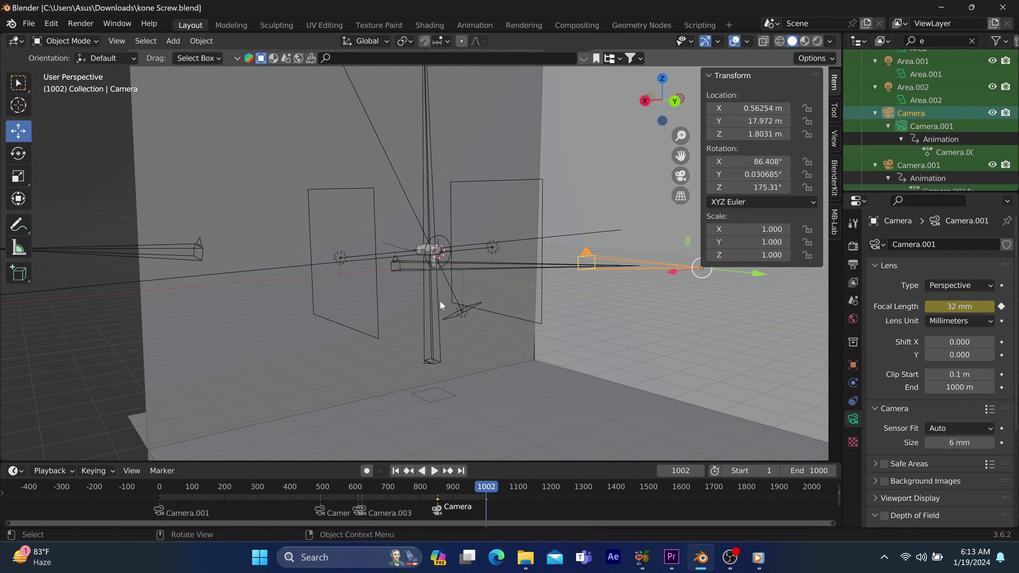
{"action": "scroll", "coordinate": [439, 305], "scroll_direction": "up", "scroll_amount": 3}
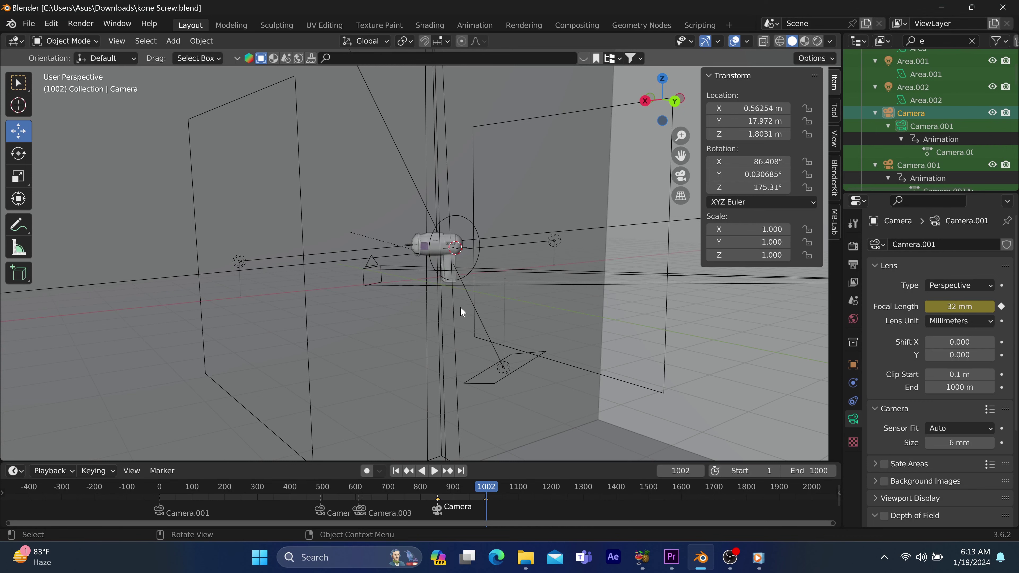
{"action": "scroll", "coordinate": [462, 294], "scroll_direction": "down", "scroll_amount": 2}
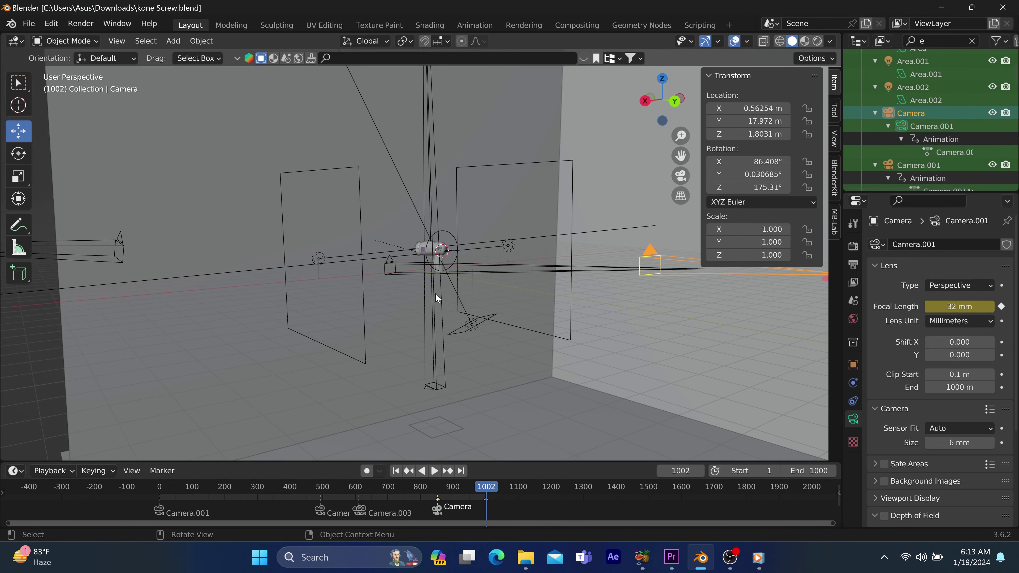
{"action": "scroll", "coordinate": [538, 289], "scroll_direction": "down", "scroll_amount": 2}
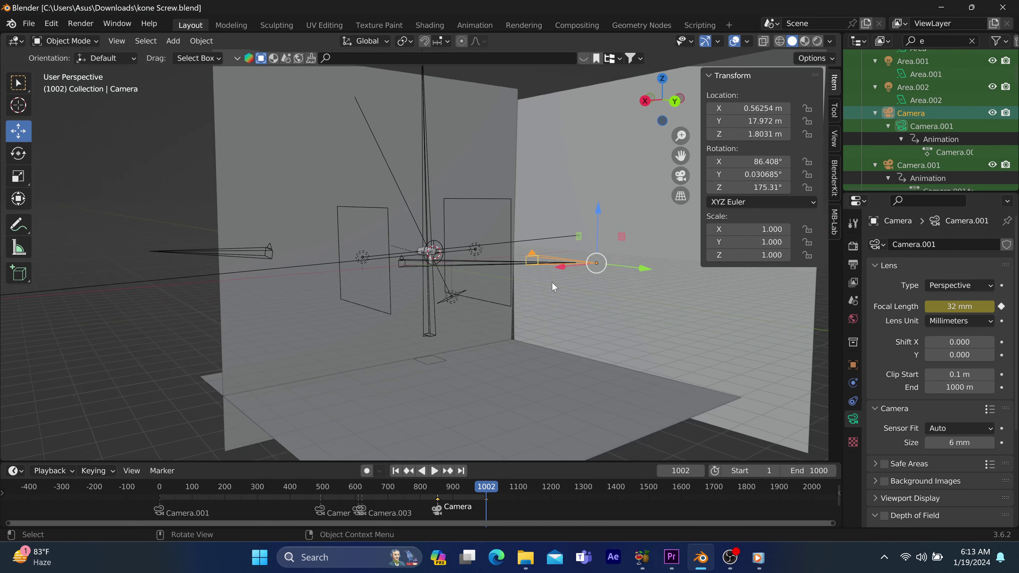
{"action": "mouse_move", "coordinate": [543, 299]}
{"action": "middle_mouse_down"}
{"action": "mouse_move", "coordinate": [514, 300]}
{"action": "mouse_move", "coordinate": [530, 312]}
{"action": "middle_mouse_up"}
{"action": "scroll", "coordinate": [530, 311], "scroll_direction": "up", "scroll_amount": 4}
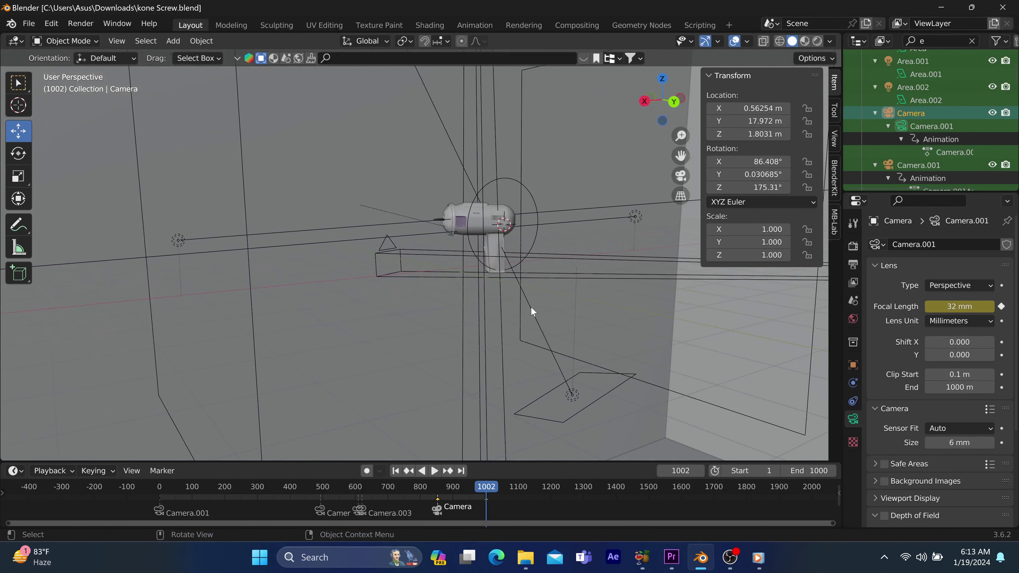
{"action": "scroll", "coordinate": [540, 298], "scroll_direction": "down", "scroll_amount": 2}
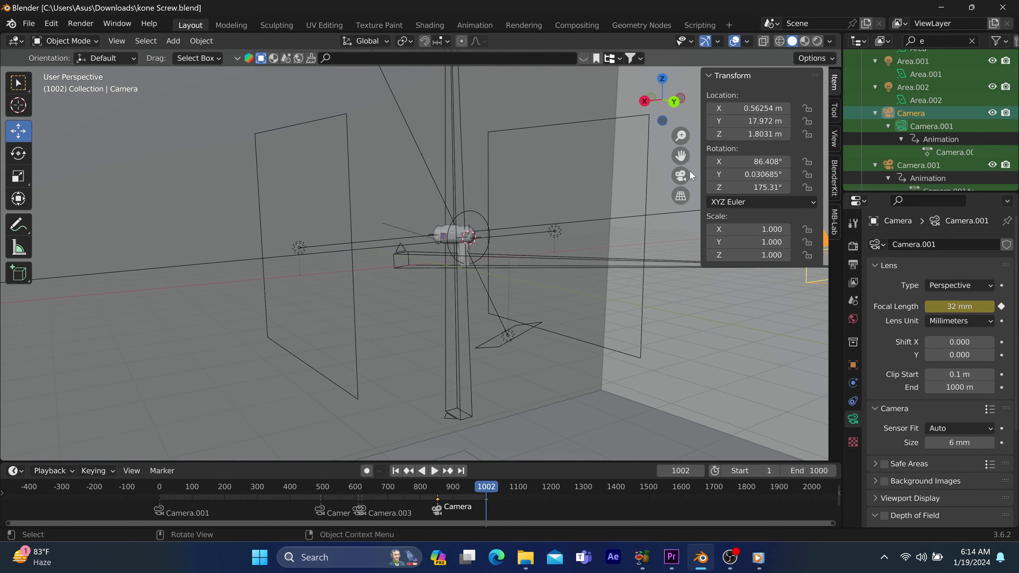
{"action": "scroll", "coordinate": [521, 256], "scroll_direction": "up", "scroll_amount": 2}
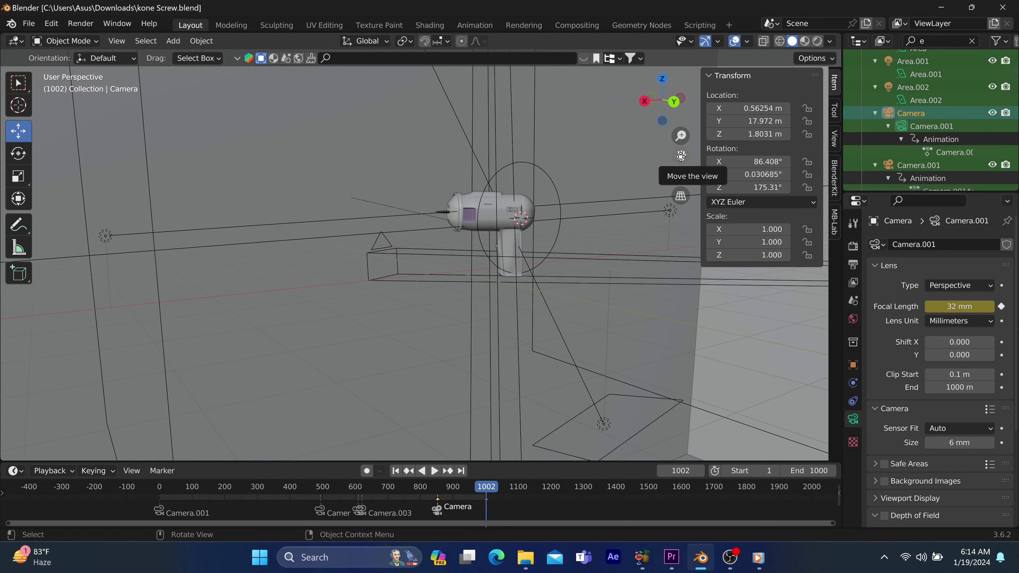
{"action": "left_click_drag", "start_coordinate": [681, 156], "coordinate": [678, 159]}
Bring up the Add menu, then select the edge-on plane floating high above the room
{"action": "key", "text": "shift+a"}
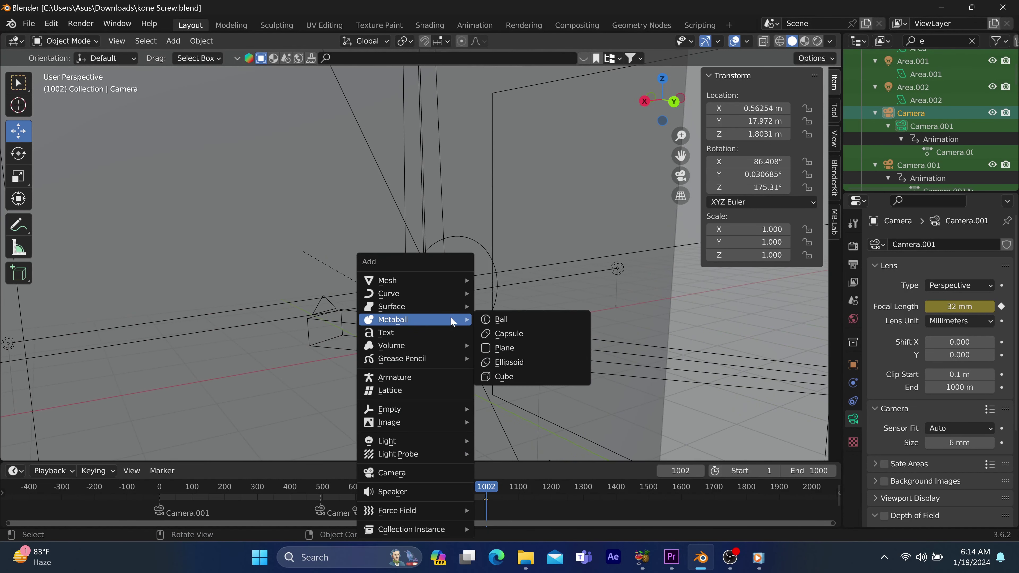
{"action": "mouse_move", "coordinate": [468, 295]}
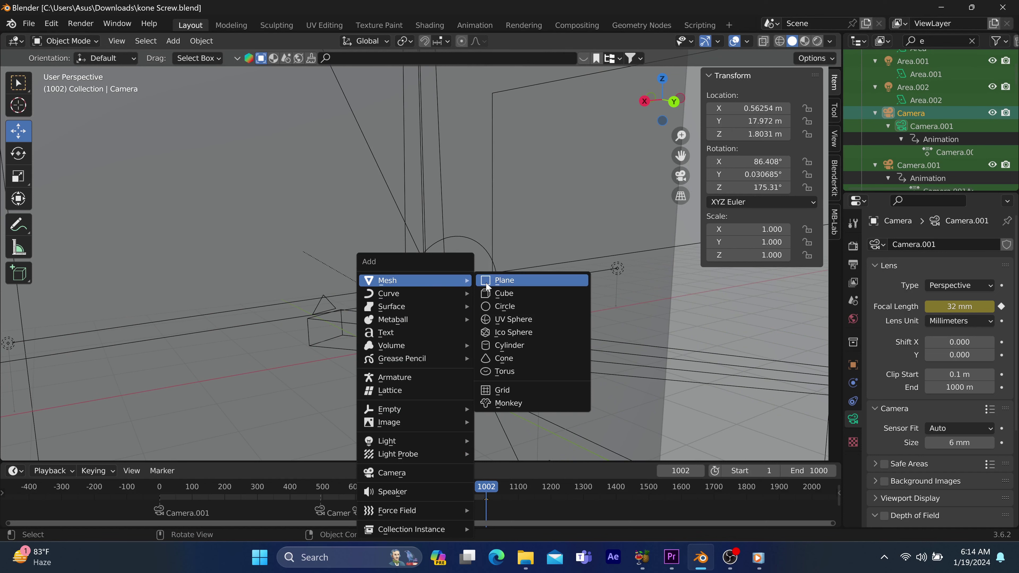
{"action": "scroll", "coordinate": [492, 151], "scroll_direction": "down", "scroll_amount": 8}
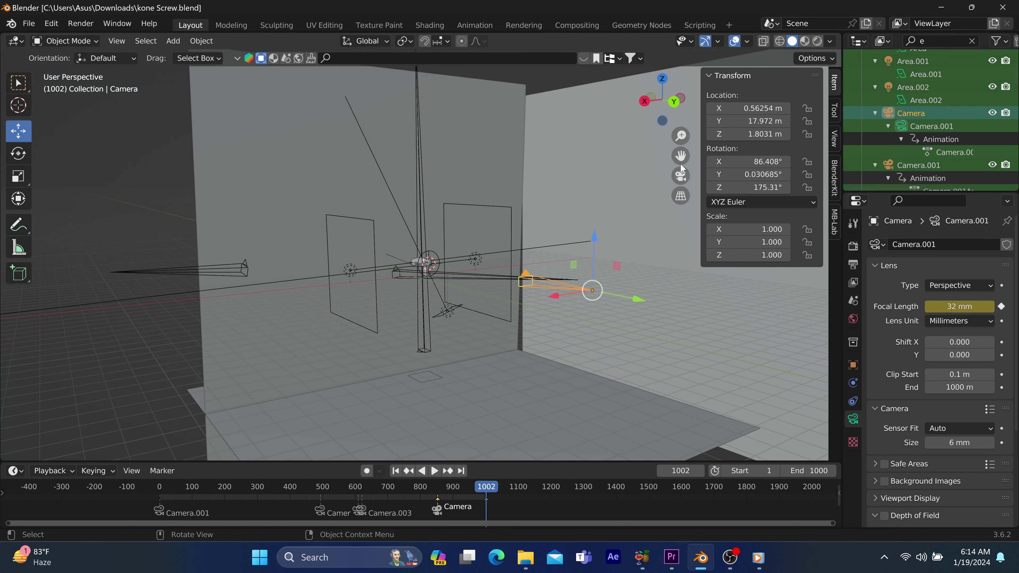
{"action": "left_click_drag", "start_coordinate": [680, 156], "coordinate": [557, 173]}
{"action": "scroll", "coordinate": [431, 196], "scroll_direction": "up", "scroll_amount": 2}
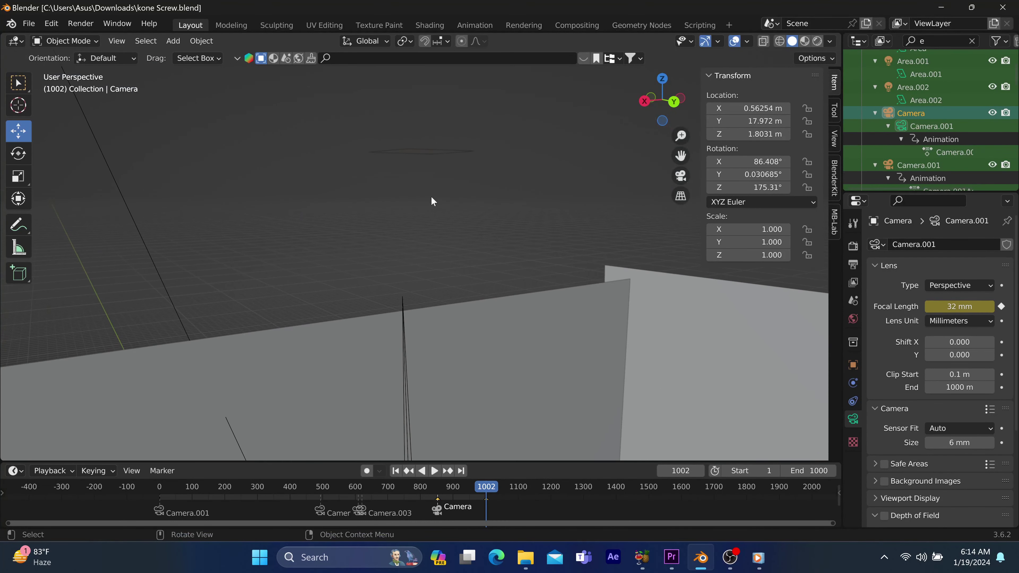
{"action": "left_click", "coordinate": [428, 154]}
{"action": "middle_click_drag", "start_coordinate": [429, 157], "coordinate": [513, 238]}
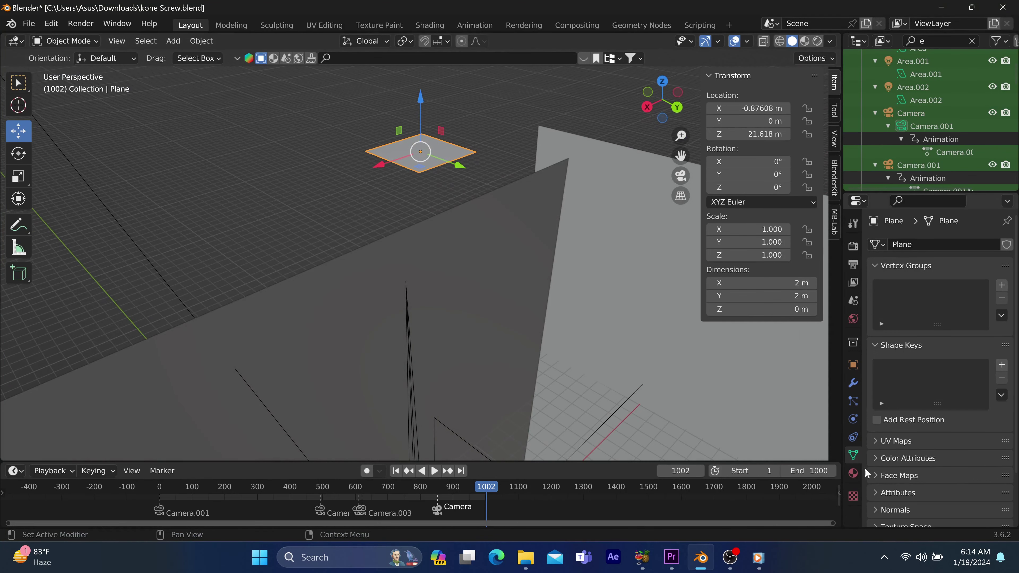
Check the plane's Emission shader at strength 96.2, then switch to Rendered viewport shading
{"action": "left_click", "coordinate": [853, 473]}
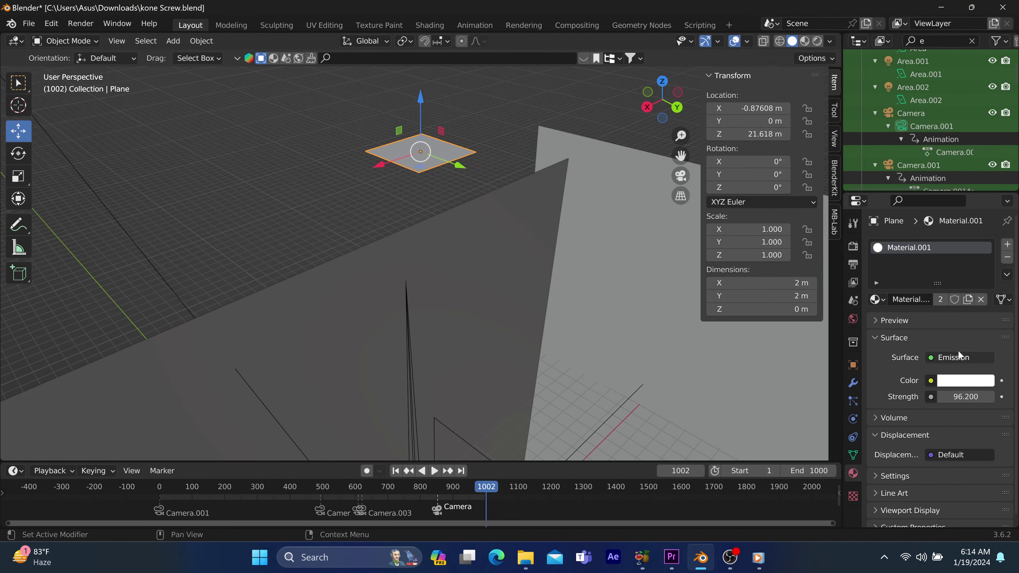
{"action": "left_click", "coordinate": [955, 358]}
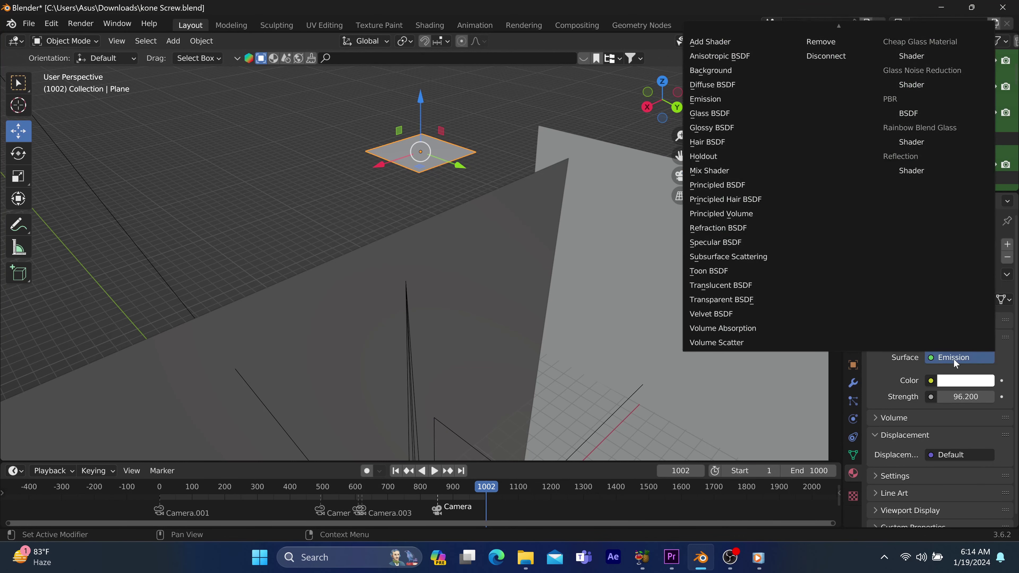
{"action": "key", "text": "Escape"}
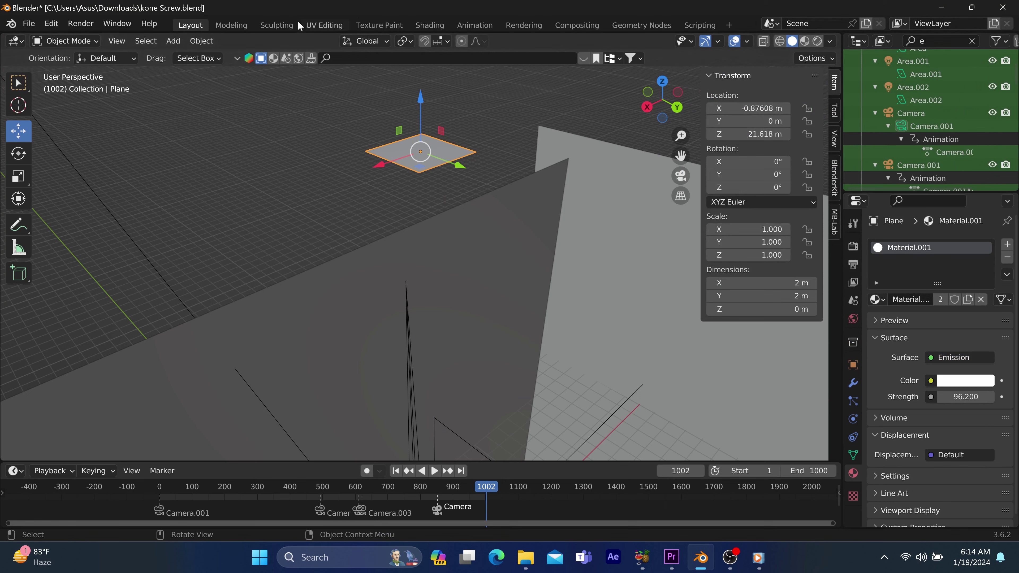
{"action": "scroll", "coordinate": [505, 158], "scroll_direction": "down", "scroll_amount": 3}
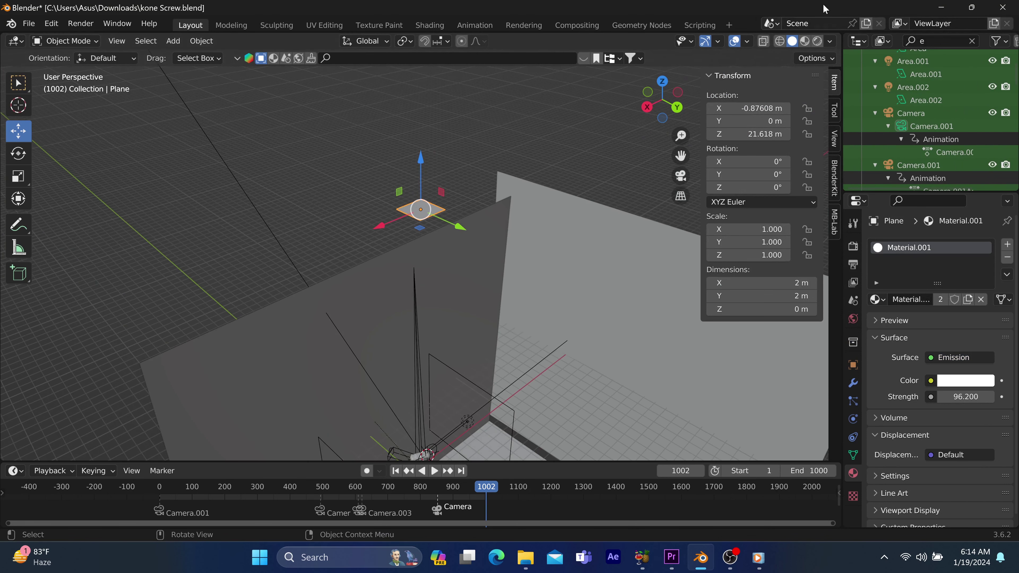
{"action": "left_click", "coordinate": [818, 41]}
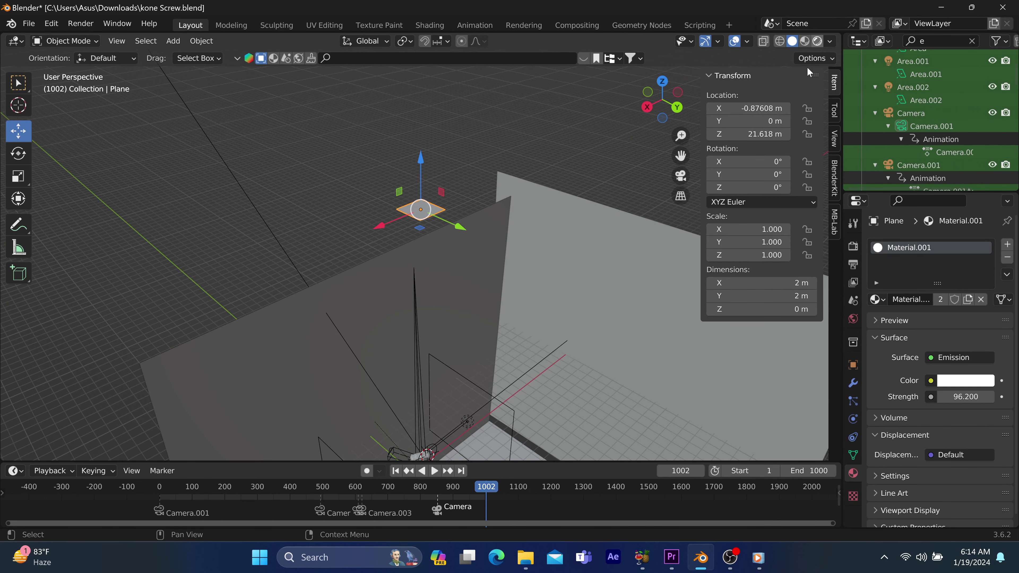
Nudge the plane's Emission Strength down to 95.8, then up to 96.300
{"action": "middle_click_drag", "start_coordinate": [563, 369], "coordinate": [503, 295]}
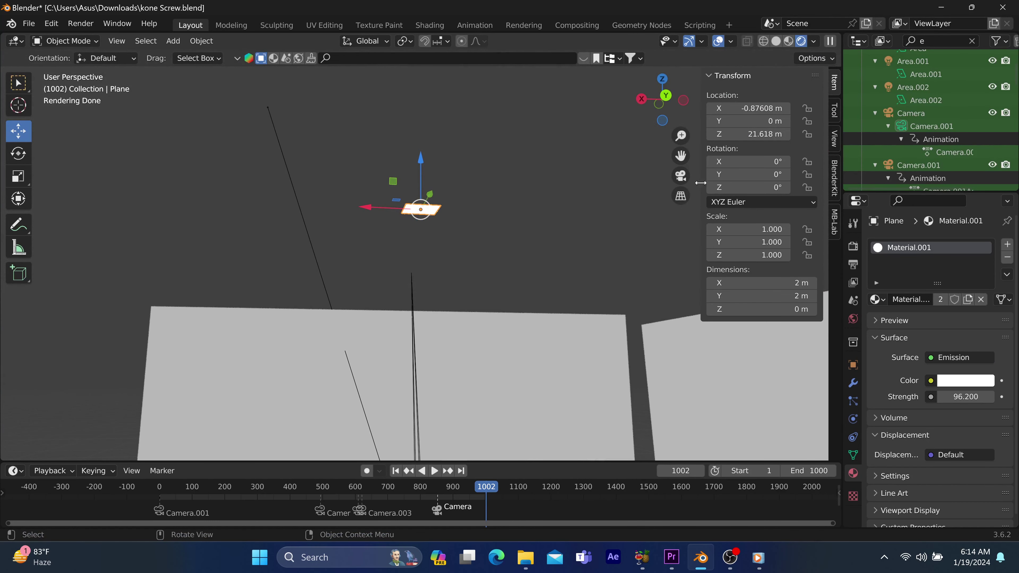
{"action": "left_click", "coordinate": [943, 400]}
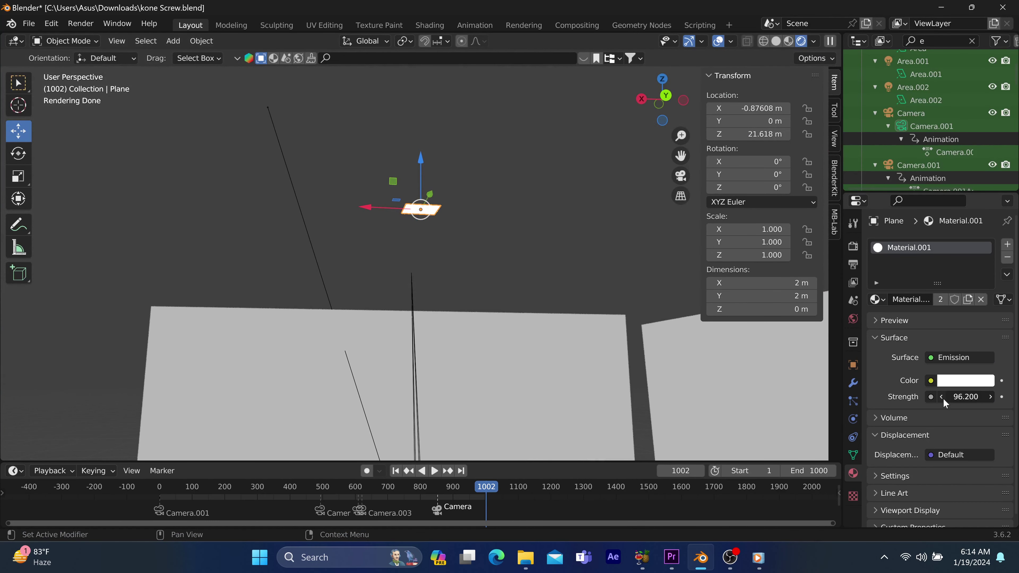
{"action": "left_click", "coordinate": [944, 399]}
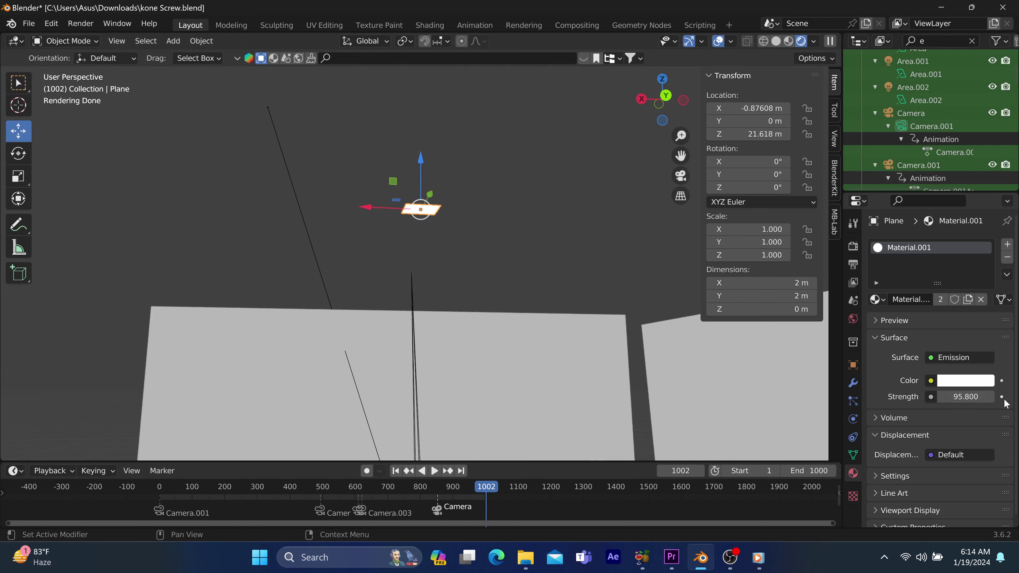
{"action": "left_click", "coordinate": [989, 397]}
{"action": "left_click", "coordinate": [989, 397]}
{"action": "left_click", "coordinate": [989, 397]}
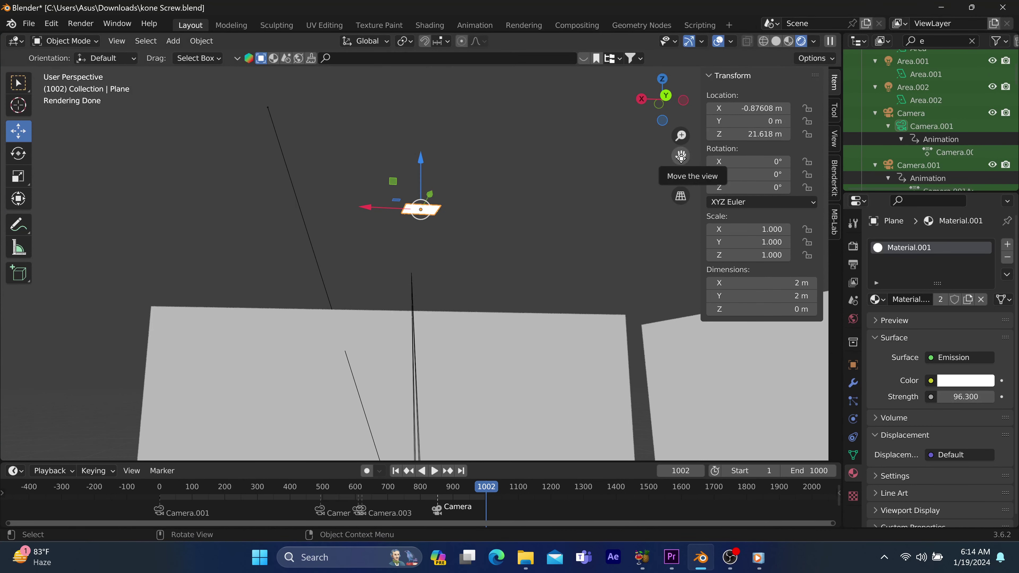
Pan, zoom and orbit the rendered view onto the lit green KONE hair dryer
{"action": "left_click_drag", "start_coordinate": [681, 155], "coordinate": [681, 321]}
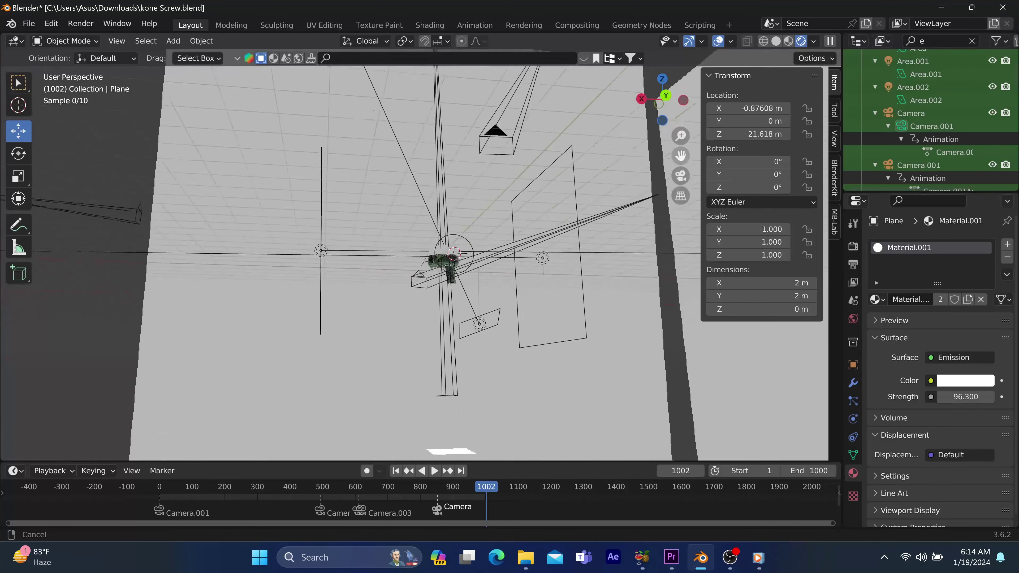
{"action": "scroll", "coordinate": [468, 364], "scroll_direction": "up", "scroll_amount": 6}
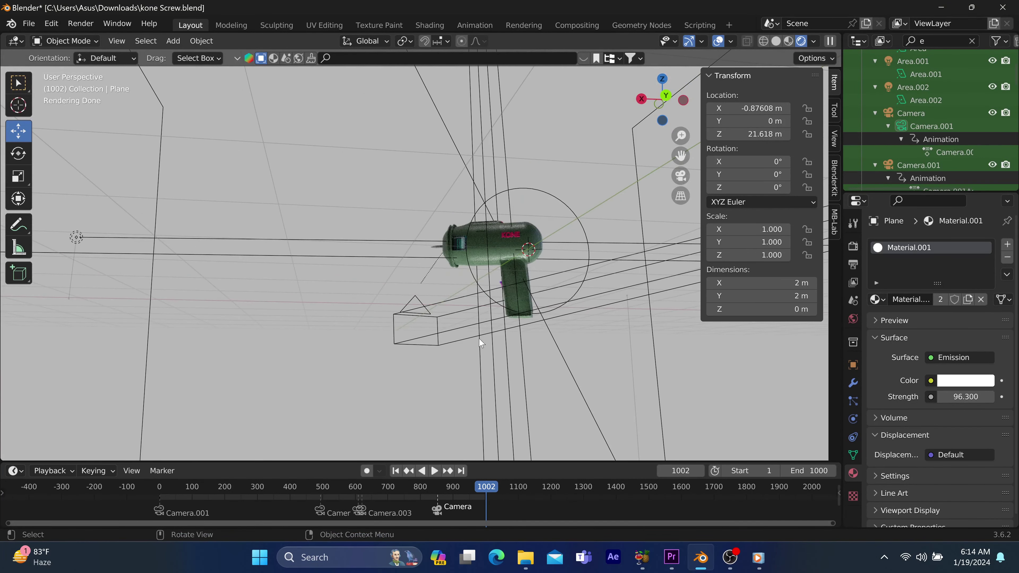
{"action": "middle_click_drag", "start_coordinate": [481, 343], "coordinate": [528, 367]}
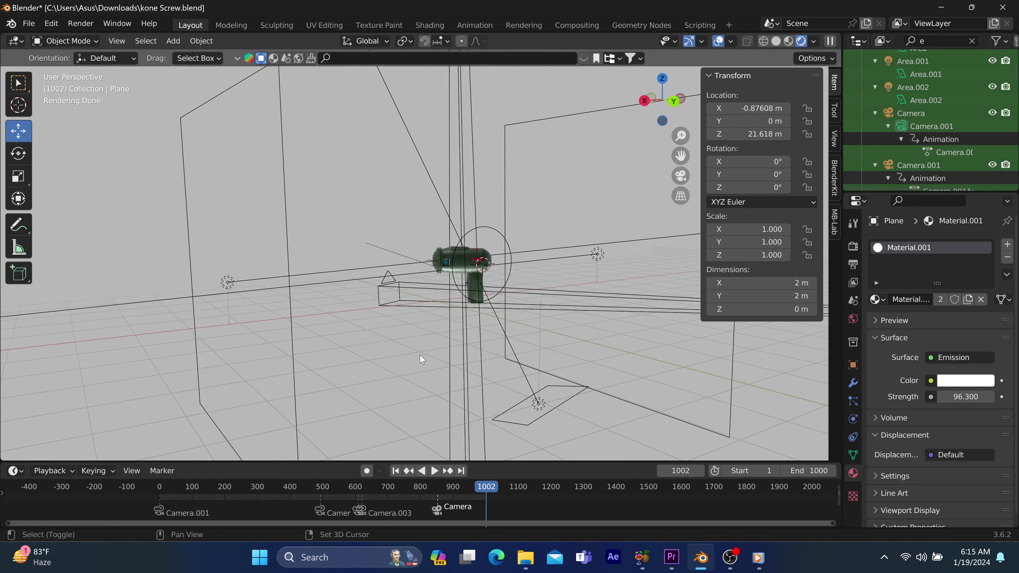
Dismiss the Add menu and select the 200 W, 8.84 m square Area fill light
{"action": "key", "text": "shift+a"}
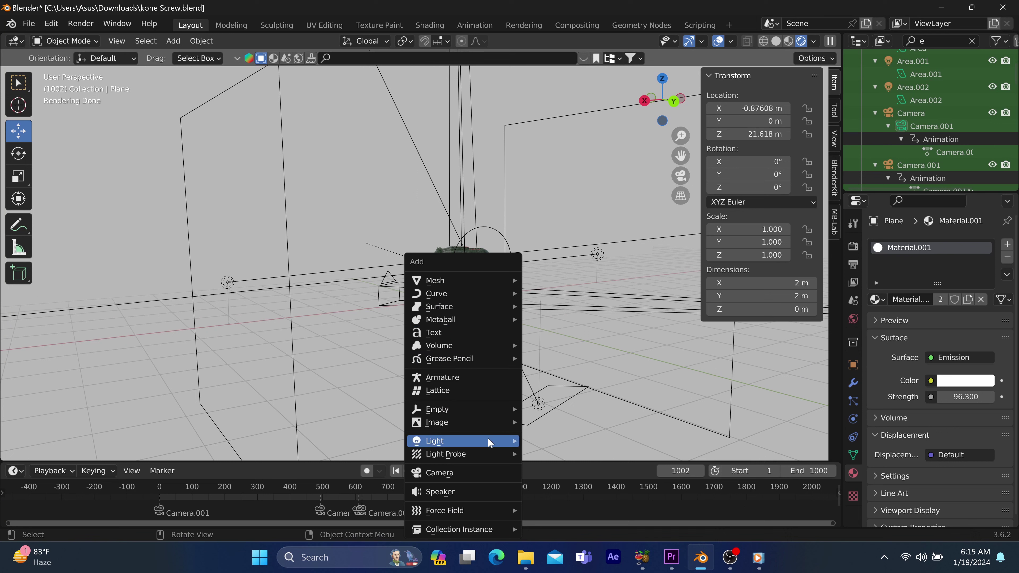
{"action": "mouse_move", "coordinate": [488, 439]}
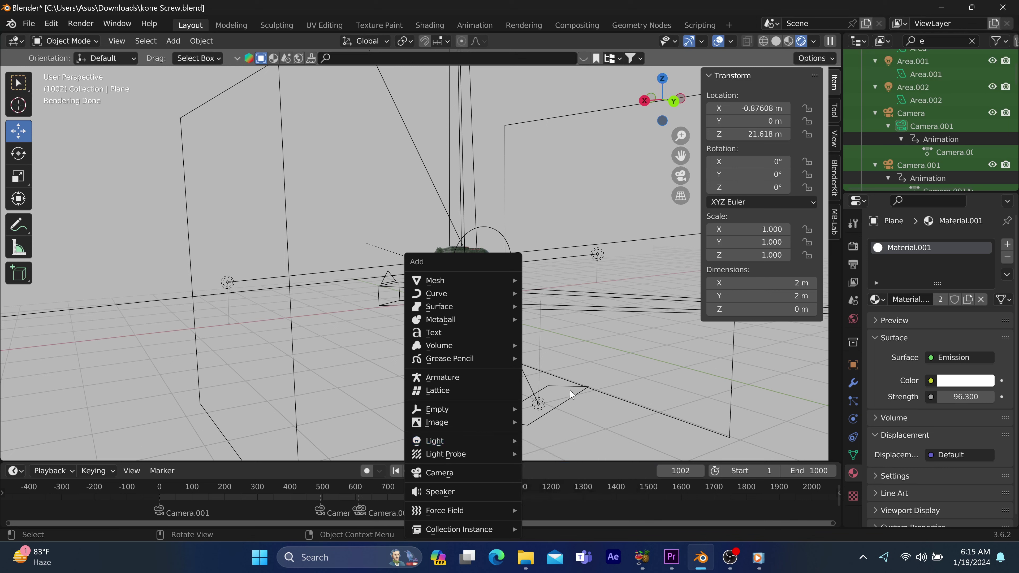
{"action": "left_click", "coordinate": [572, 420]}
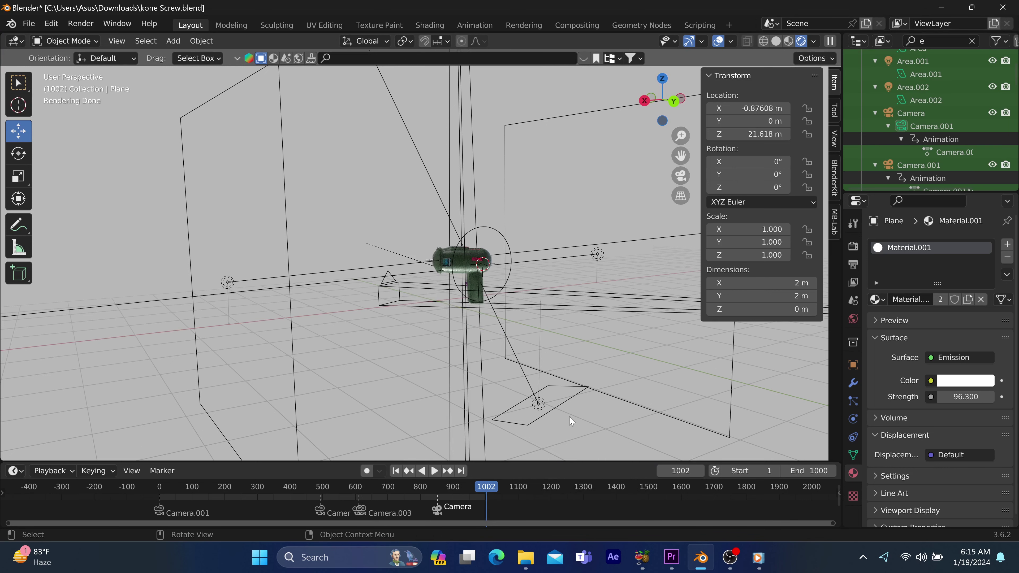
{"action": "left_click", "coordinate": [598, 255]}
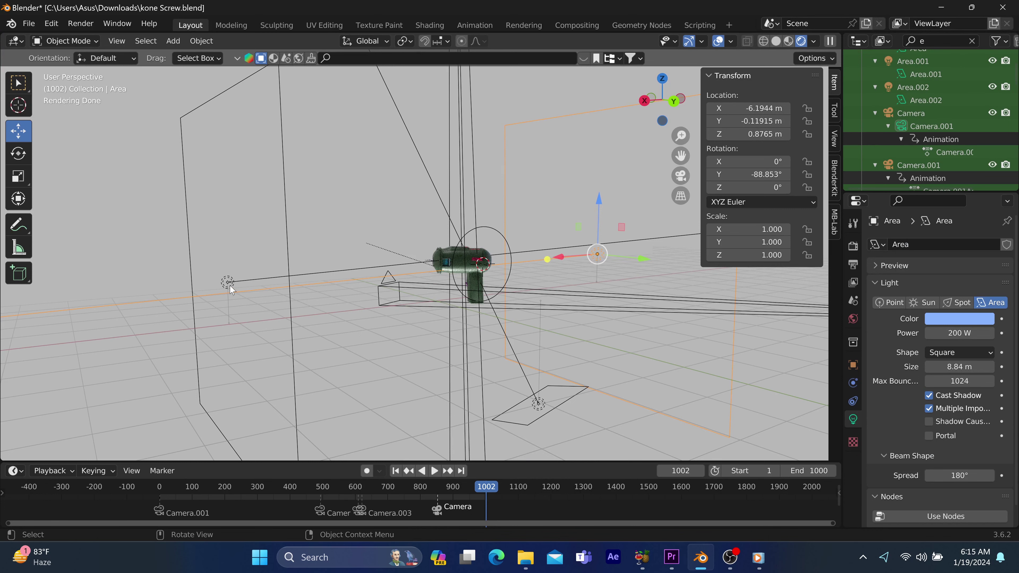
{"action": "left_click", "coordinate": [229, 286]}
{"action": "left_click", "coordinate": [598, 254]}
Move the camera back along Y to 25.375 m and set its focal length to 118 mm
{"action": "scroll", "coordinate": [583, 299], "scroll_direction": "down", "scroll_amount": 5}
{"action": "middle_click_drag", "start_coordinate": [630, 295], "coordinate": [709, 336]}
{"action": "left_click", "coordinate": [696, 296]}
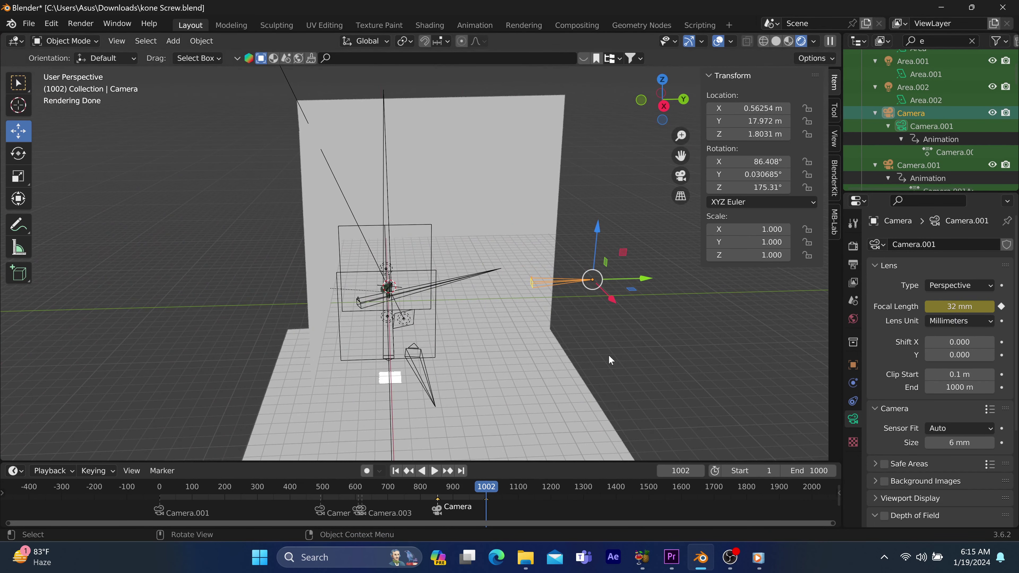
{"action": "left_click_drag", "start_coordinate": [656, 275], "coordinate": [734, 283]}
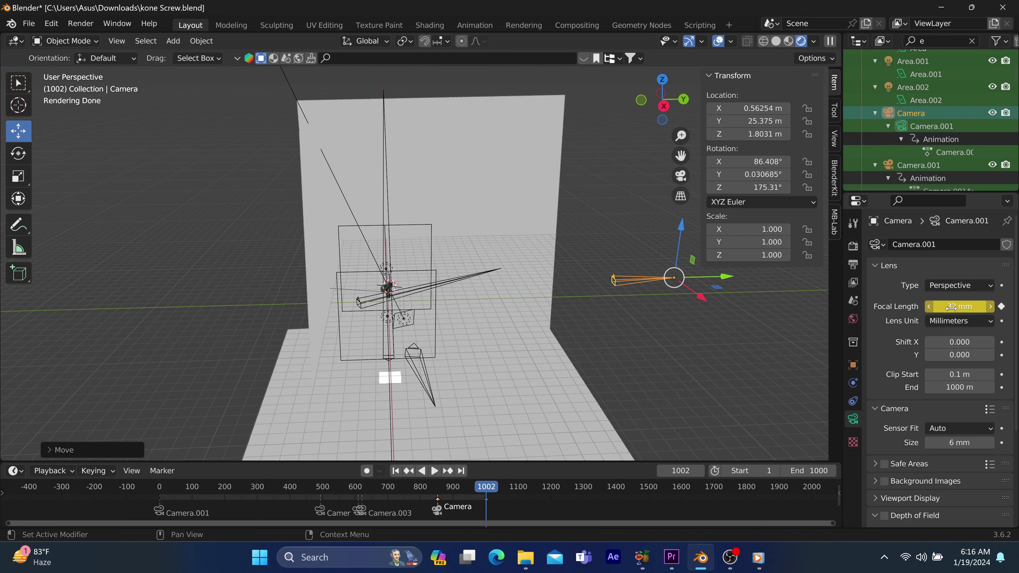
{"action": "left_click_drag", "start_coordinate": [951, 305], "coordinate": [975, 305]}
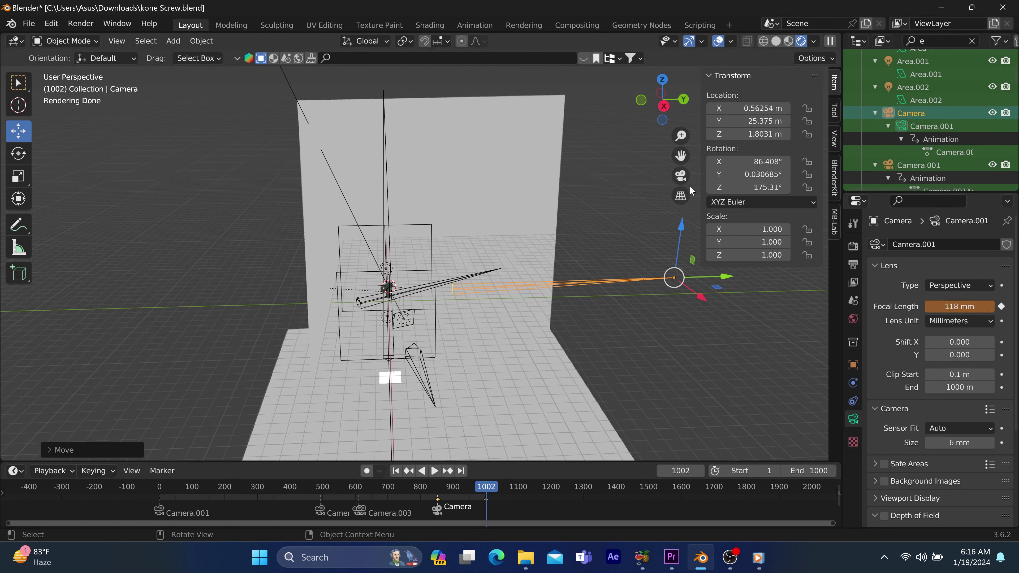
Frame the green KONE dryer through the camera view and select it to show Rainbow Blend Glass
{"action": "left_click", "coordinate": [685, 179]}
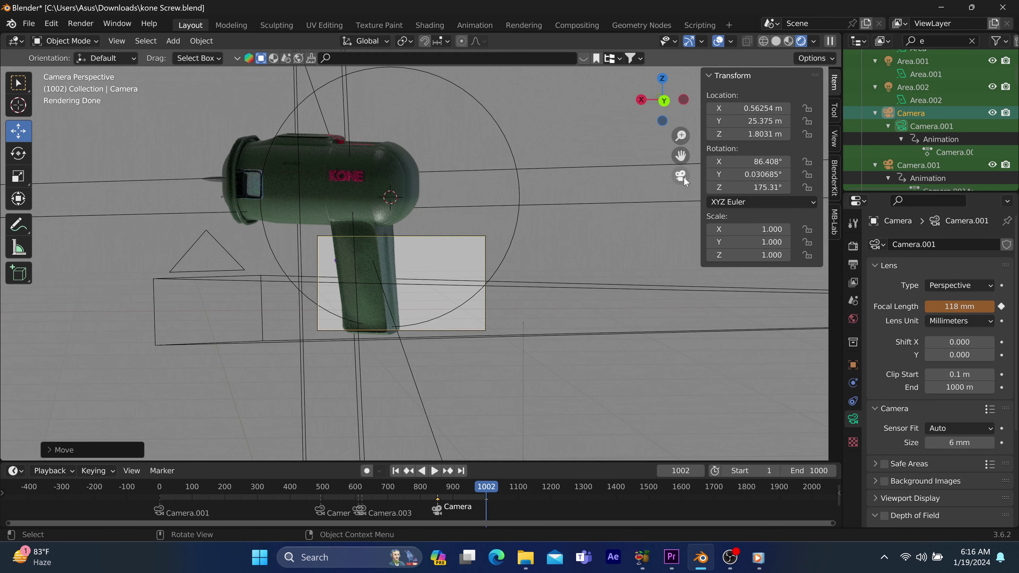
{"action": "middle_click_drag", "start_coordinate": [380, 308], "coordinate": [398, 305]}
{"action": "scroll", "coordinate": [397, 305], "scroll_direction": "up", "scroll_amount": 8}
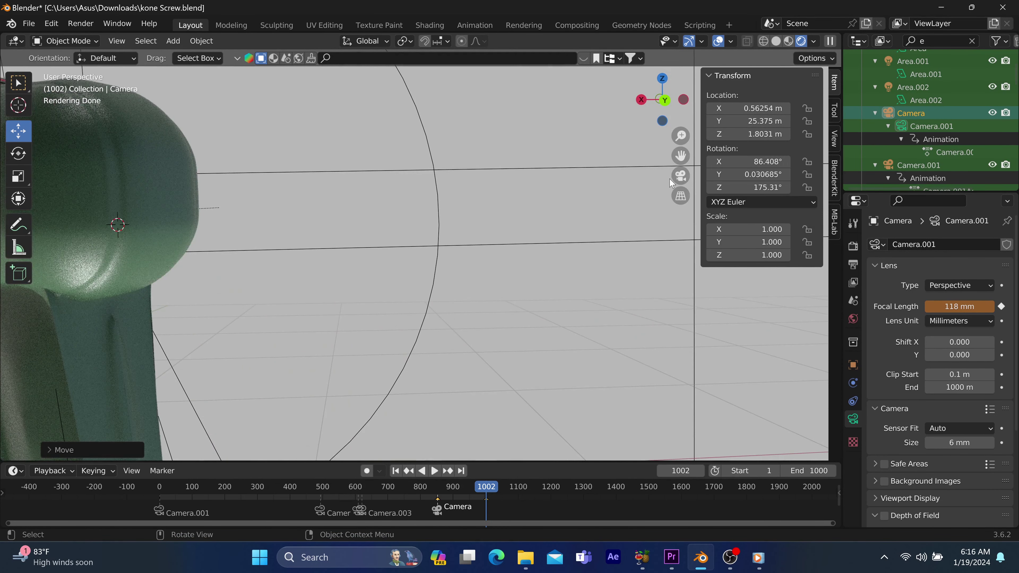
{"action": "left_click", "coordinate": [680, 175]}
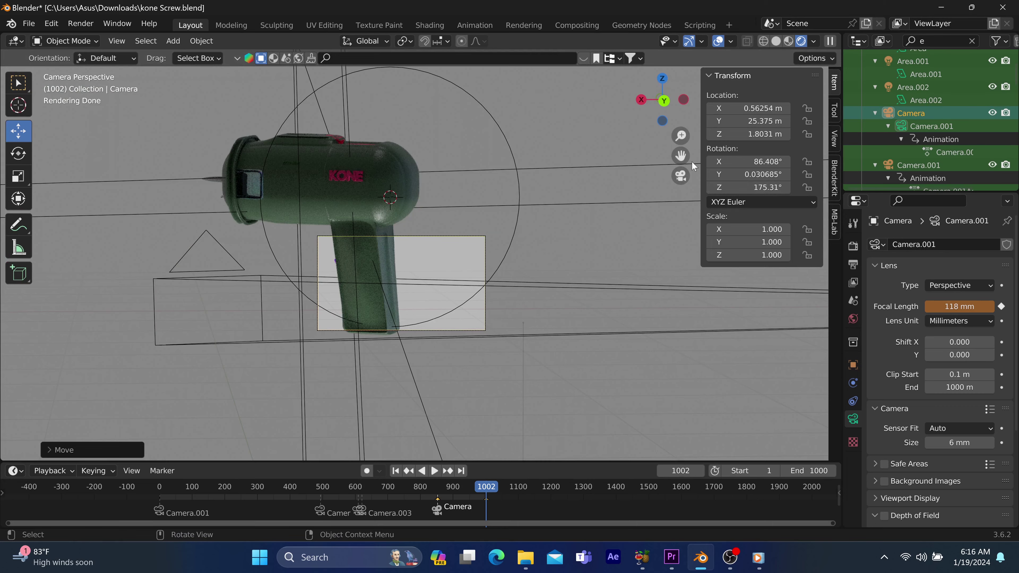
{"action": "left_click_drag", "start_coordinate": [681, 156], "coordinate": [805, 195]}
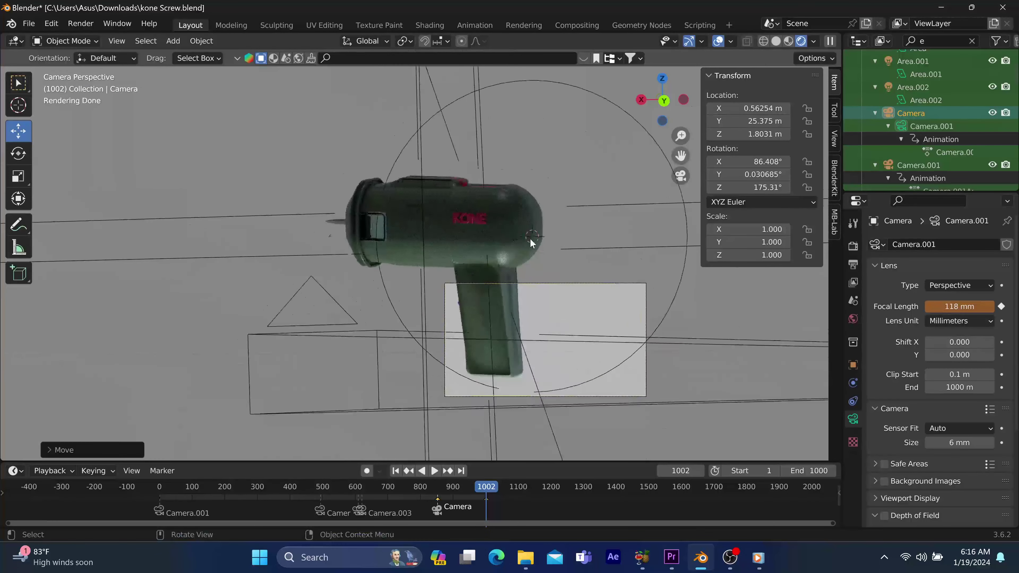
{"action": "scroll", "coordinate": [530, 238], "scroll_direction": "up", "scroll_amount": 5}
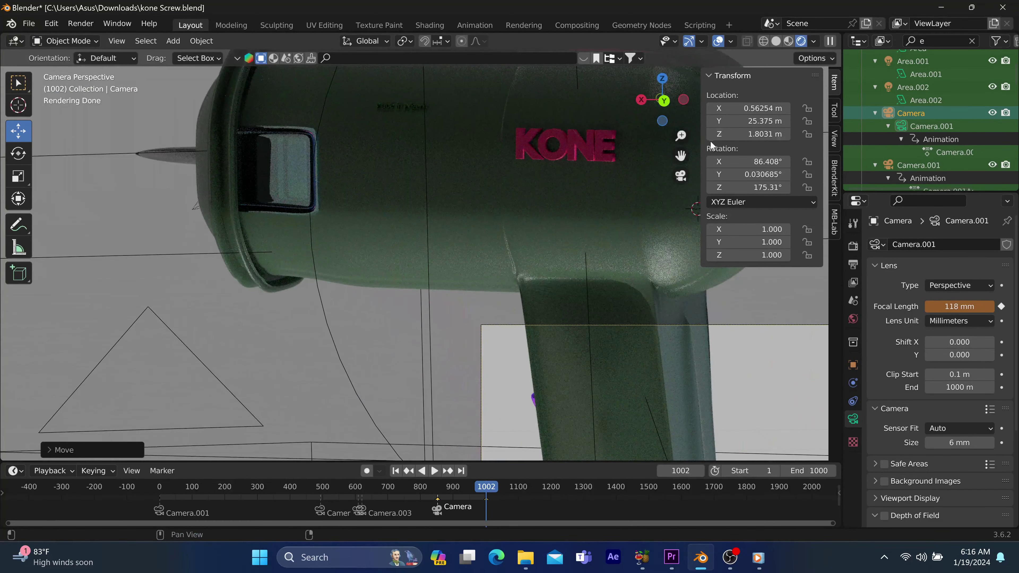
{"action": "left_click_drag", "start_coordinate": [681, 155], "coordinate": [577, 245]}
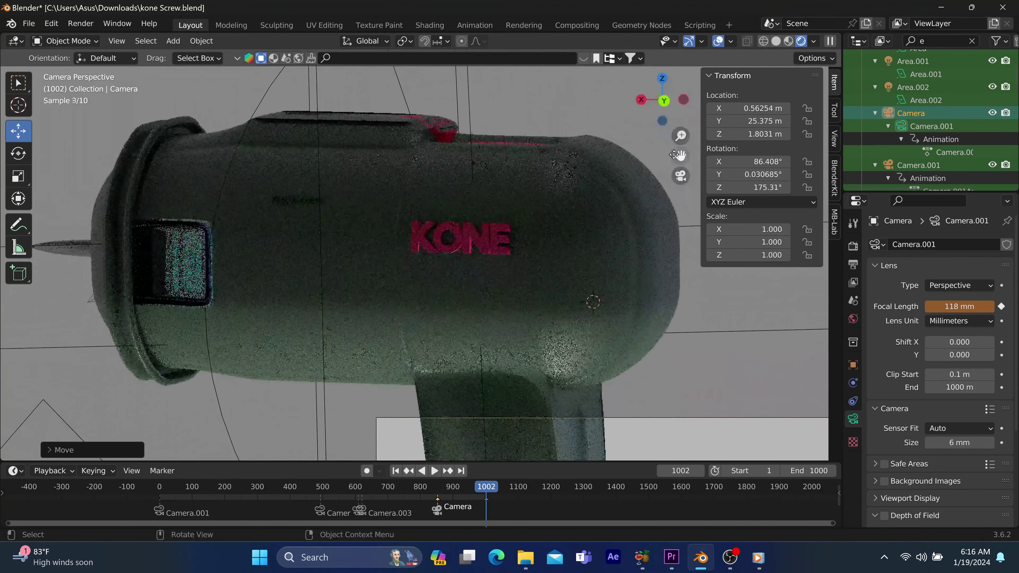
{"action": "left_click", "coordinate": [560, 264]}
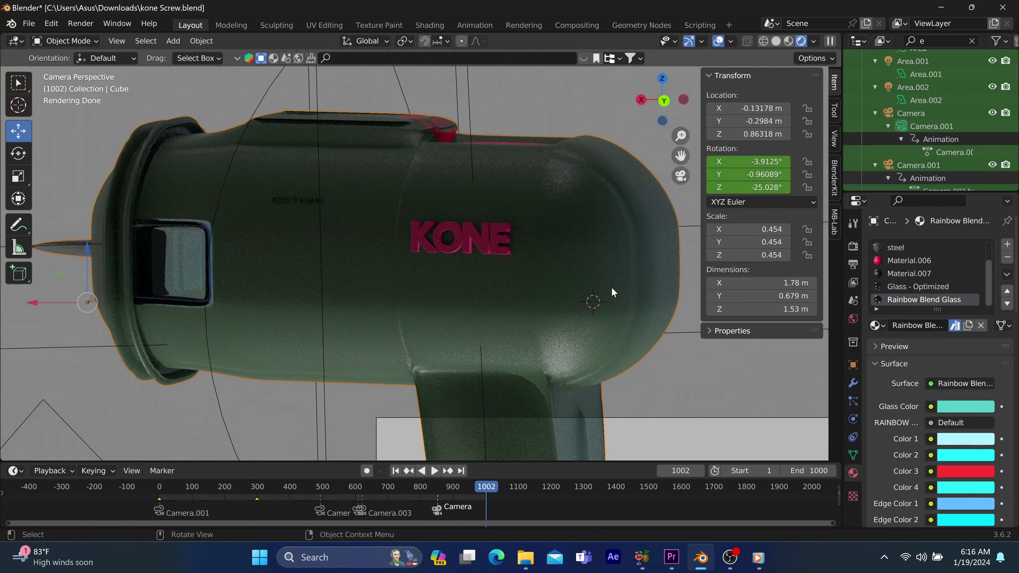
{"action": "scroll", "coordinate": [610, 289], "scroll_direction": "down", "scroll_amount": 5}
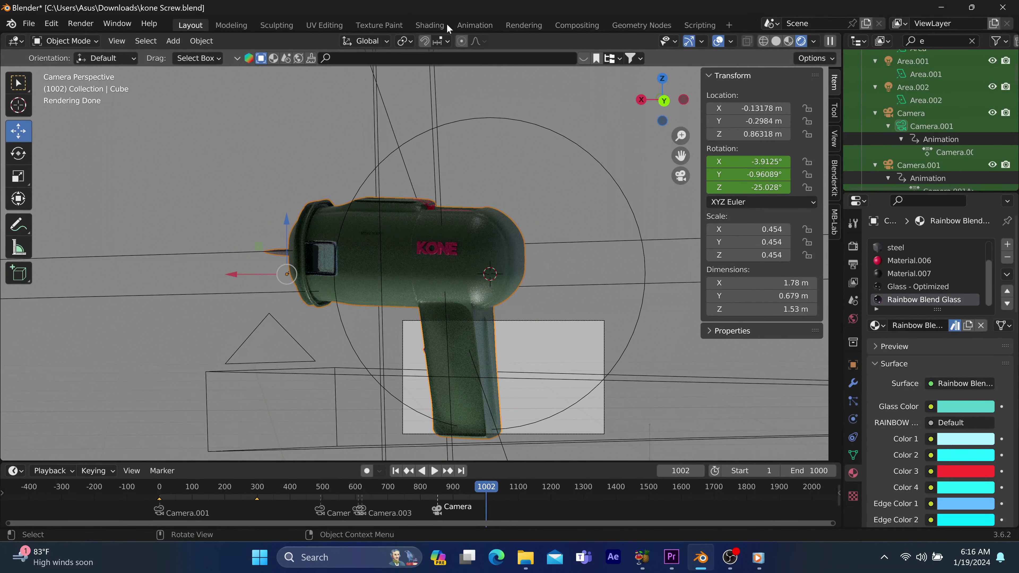
In Shading, enlarge the node editor to review Rainbow Blend Glass inputs (Emission 2.000, Blend 0.180)
{"action": "left_click", "coordinate": [432, 26]}
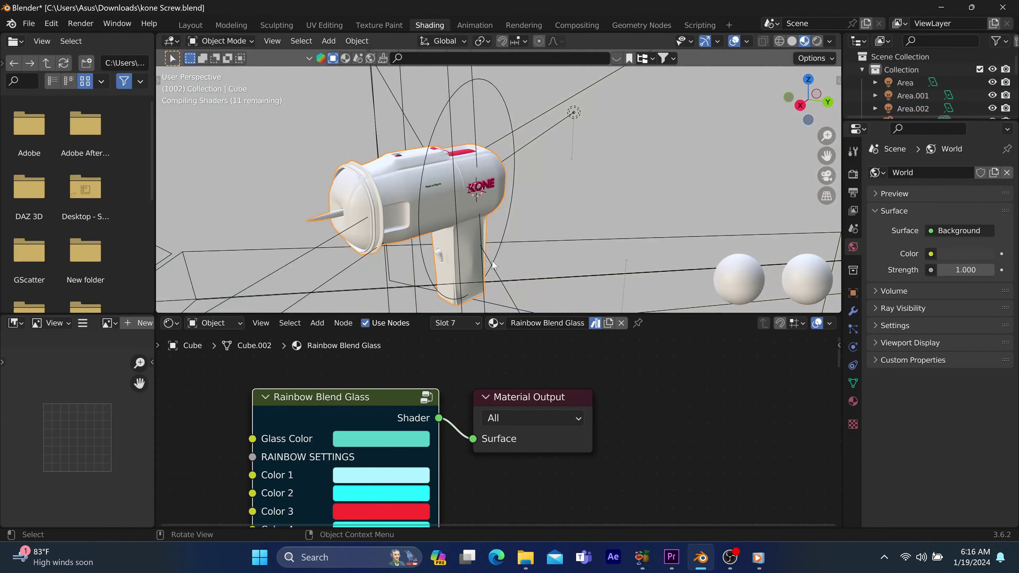
{"action": "left_click_drag", "start_coordinate": [687, 314], "coordinate": [749, 3]}
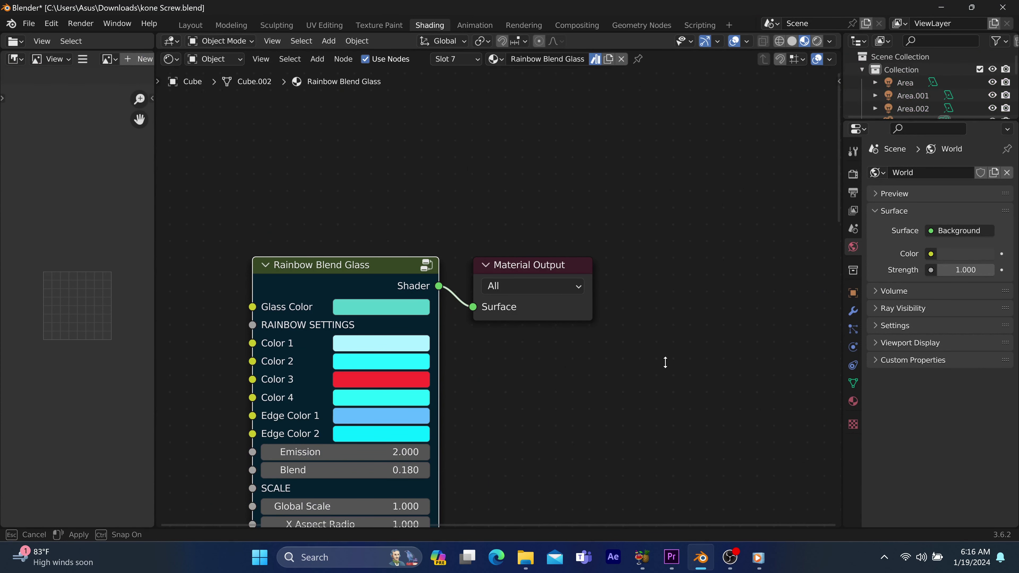
{"action": "left_click_drag", "start_coordinate": [665, 362], "coordinate": [704, 339]}
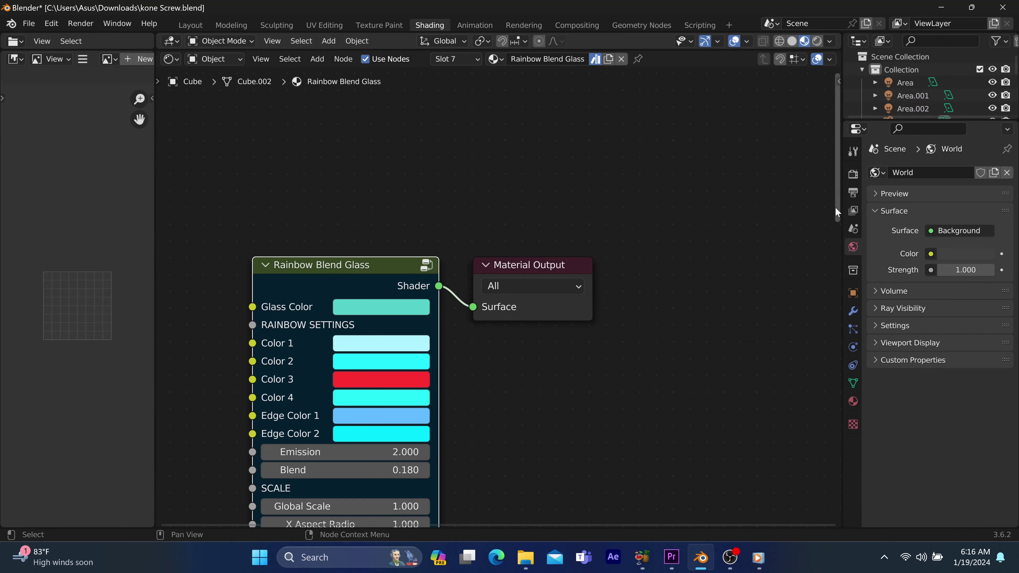
{"action": "left_click_drag", "start_coordinate": [835, 208], "coordinate": [837, 244]}
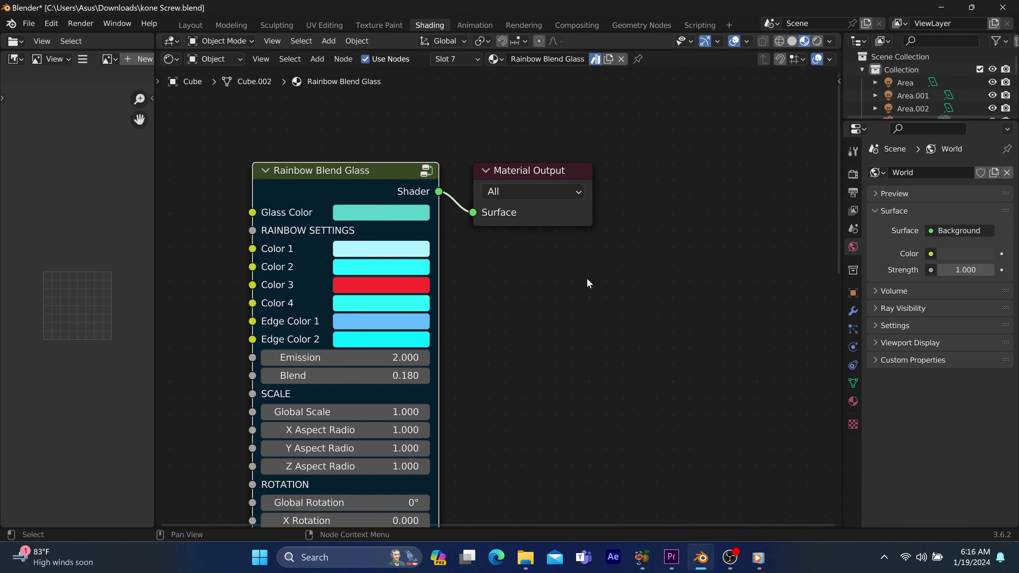
{"action": "scroll", "coordinate": [588, 279], "scroll_direction": "down", "scroll_amount": 2}
{"action": "scroll", "coordinate": [583, 295], "scroll_direction": "down", "scroll_amount": 4}
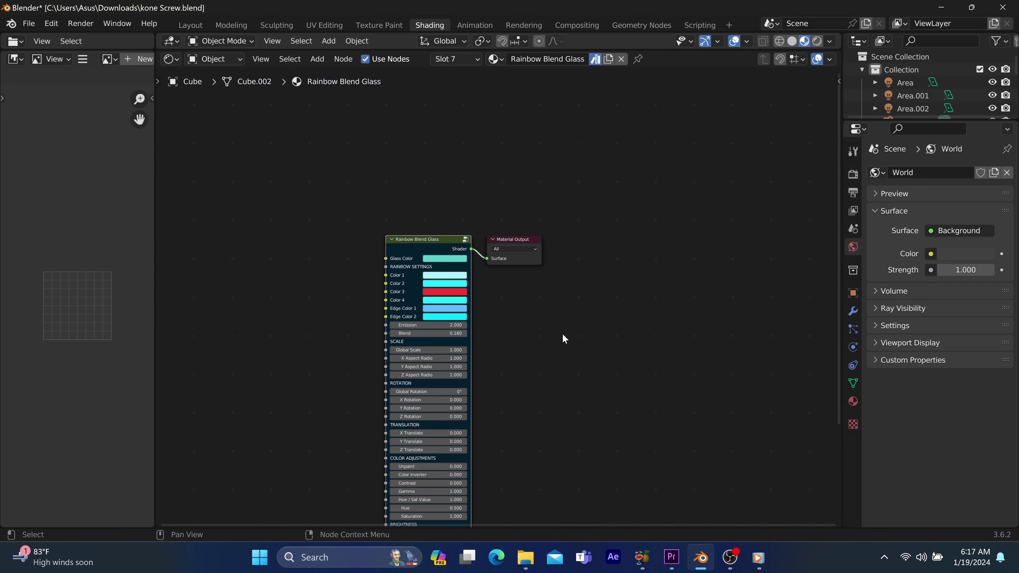
{"action": "scroll", "coordinate": [546, 373], "scroll_direction": "up", "scroll_amount": 2}
{"action": "left_click_drag", "start_coordinate": [836, 252], "coordinate": [843, 181]}
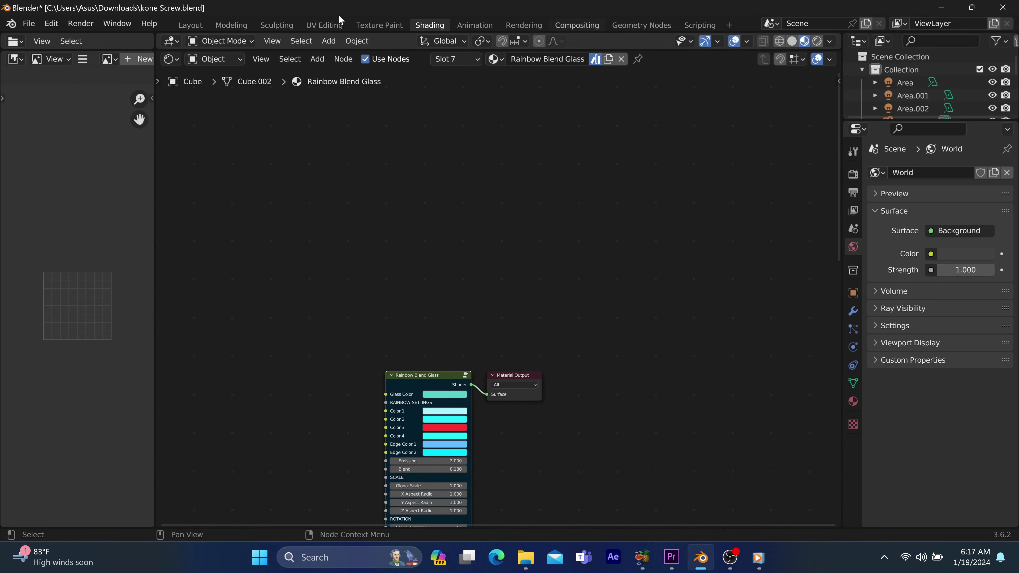
Return to Layout, check Plane.001's 0.6-strength Emission material, then reselect the dryer
{"action": "left_click", "coordinate": [190, 24]}
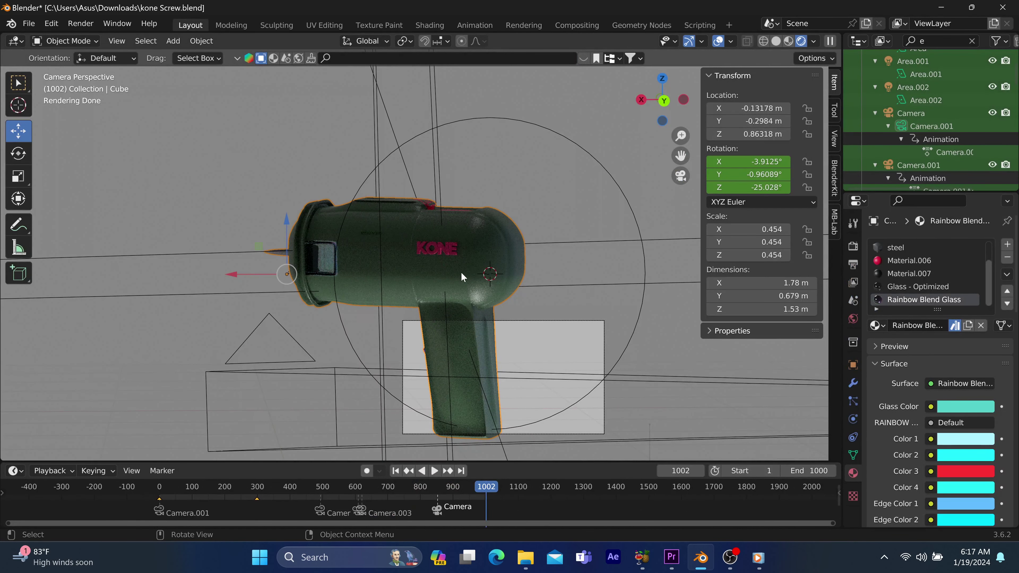
{"action": "left_click", "coordinate": [460, 272]}
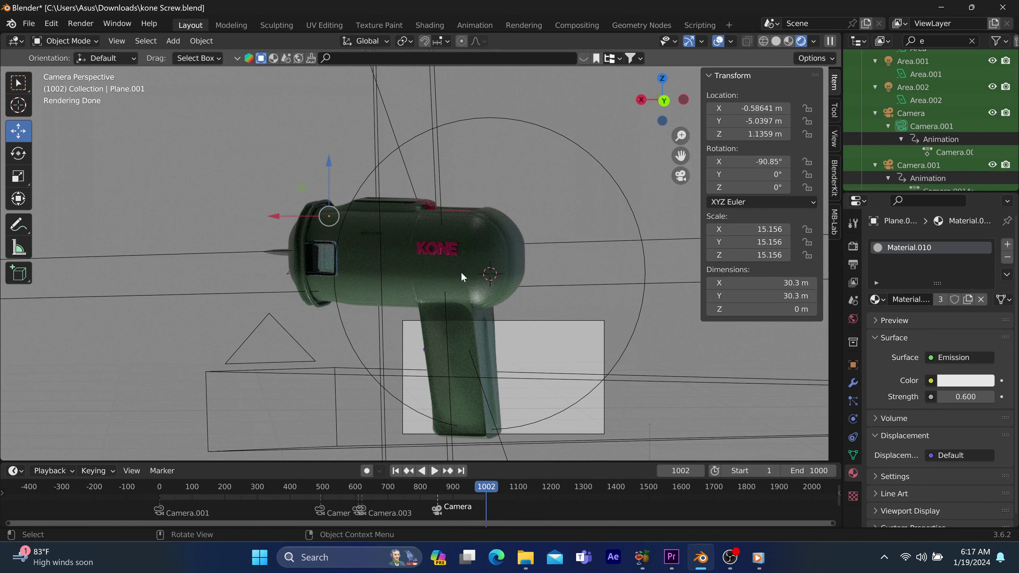
{"action": "left_click", "coordinate": [443, 265]}
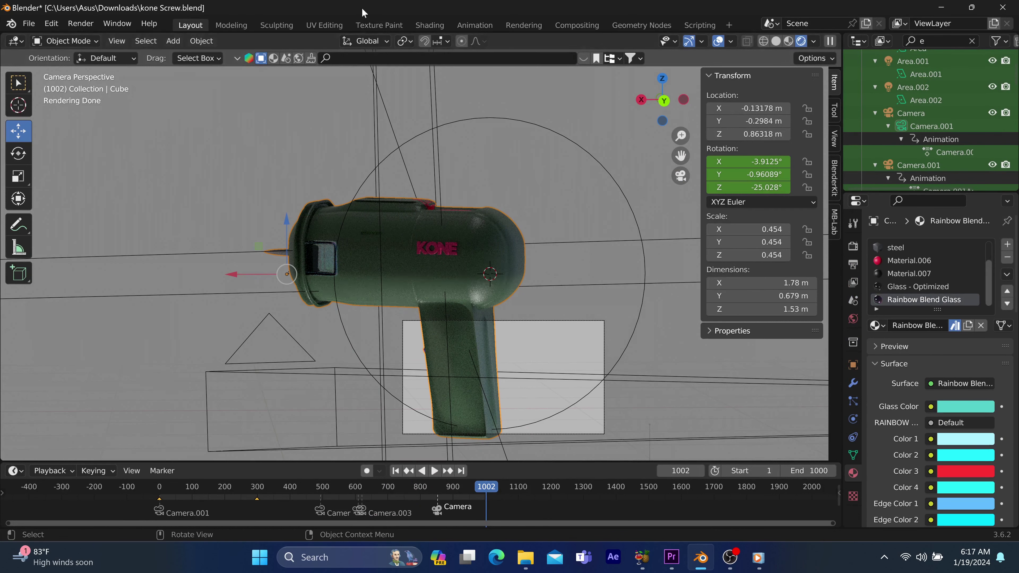
Back in Shading, scroll through all the Rainbow Blend Glass node inputs beside Material Output
{"action": "left_click", "coordinate": [428, 25]}
{"action": "scroll", "coordinate": [473, 385], "scroll_direction": "down", "scroll_amount": 1}
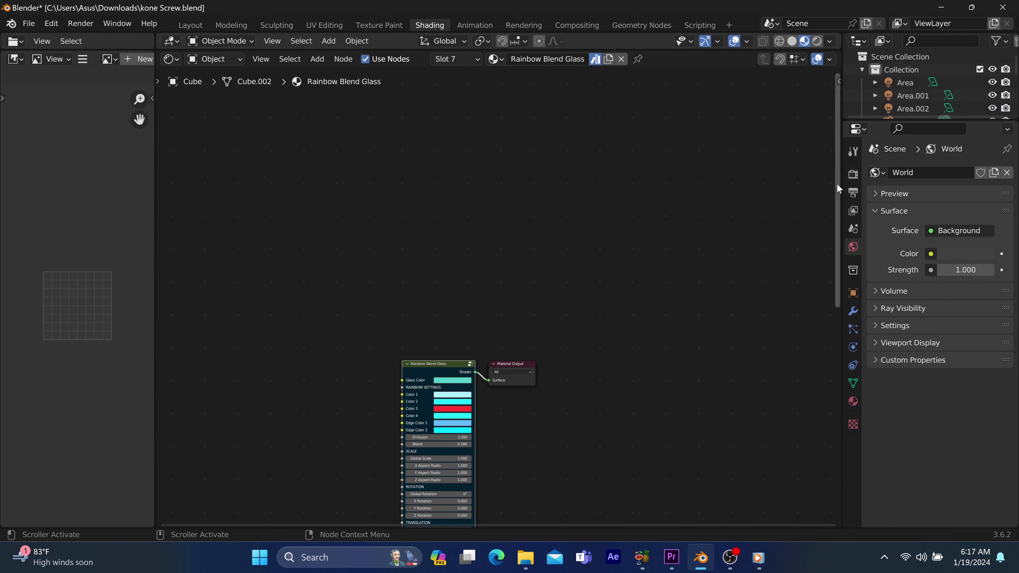
{"action": "left_click_drag", "start_coordinate": [836, 183], "coordinate": [819, 404]}
{"action": "scroll", "coordinate": [484, 405], "scroll_direction": "up", "scroll_amount": 2}
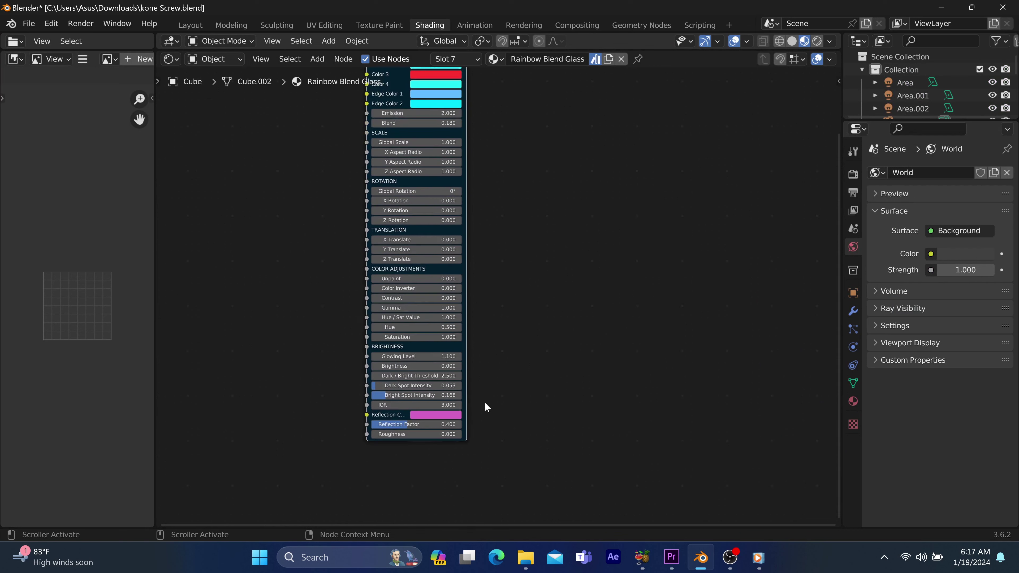
{"action": "left_click_drag", "start_coordinate": [837, 266], "coordinate": [850, 127]}
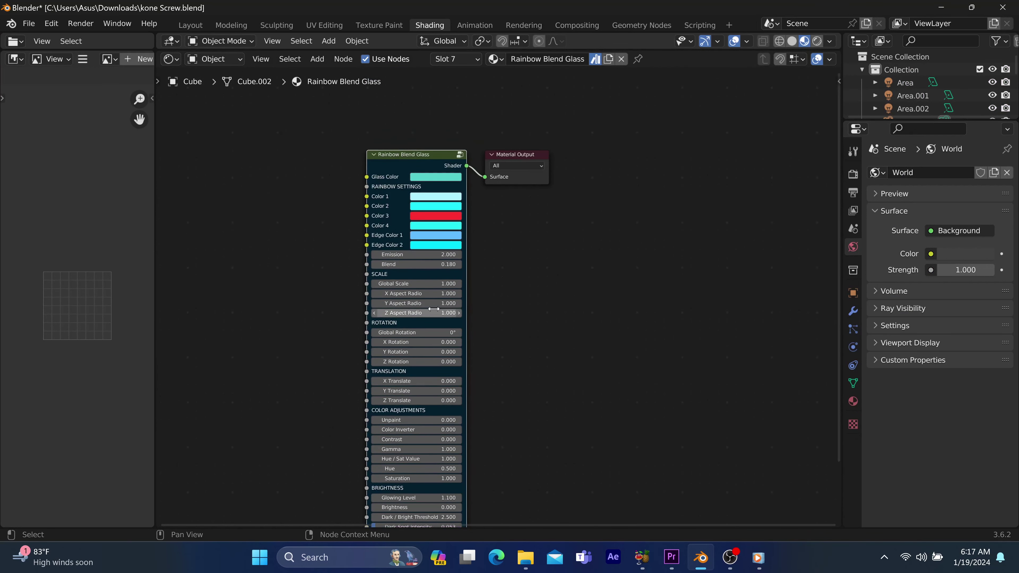